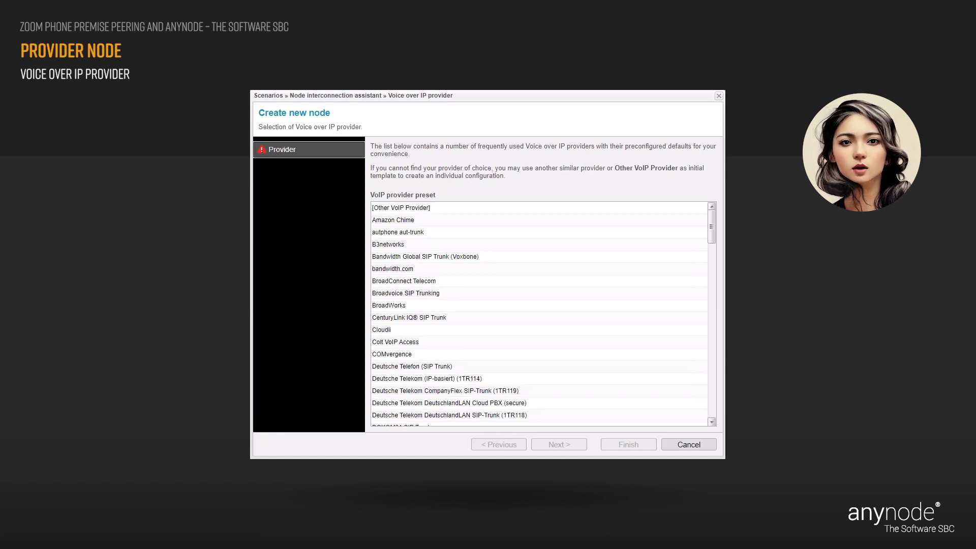
Pick the generic Other VoIP Provider preset from the provider list.
{"action": "left_click", "coordinate": [437, 209]}
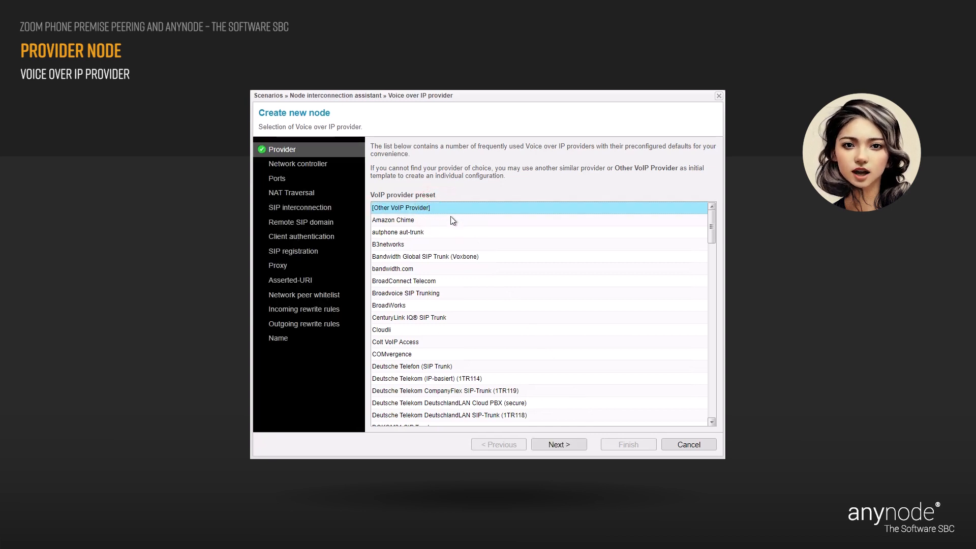
Bind the network controller to Microsoft Hyper-V Network Adapter #2 (10.1.11.9).
{"action": "left_click", "coordinate": [579, 447]}
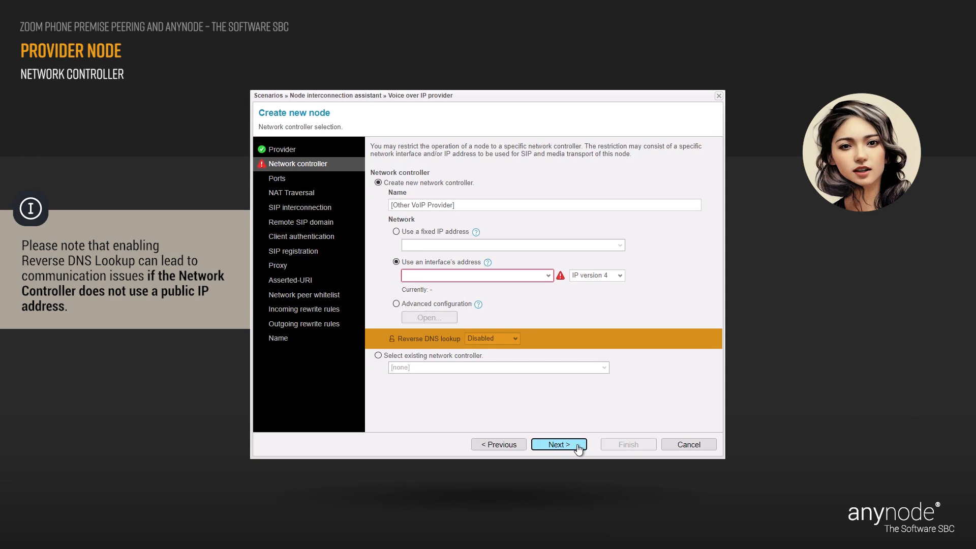
{"action": "left_click", "coordinate": [549, 277]}
{"action": "left_click", "coordinate": [515, 286]}
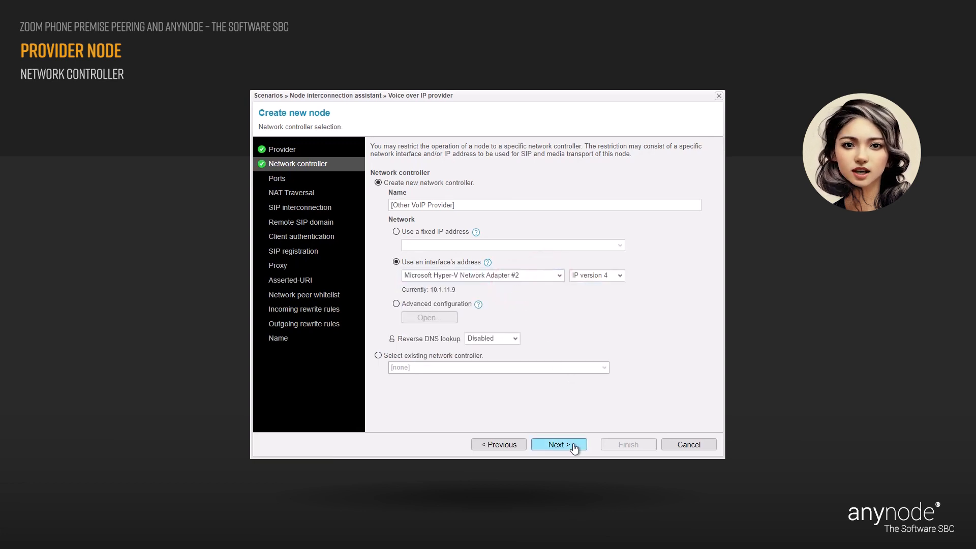
{"action": "left_click", "coordinate": [558, 445]}
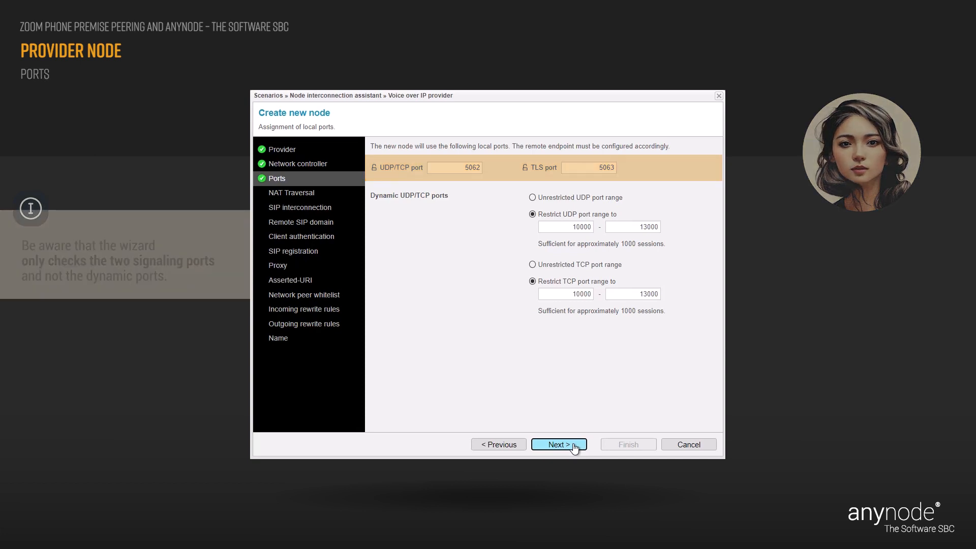
Keep the default ports and reach NAT Traversal with it left disabled.
{"action": "left_click", "coordinate": [574, 446]}
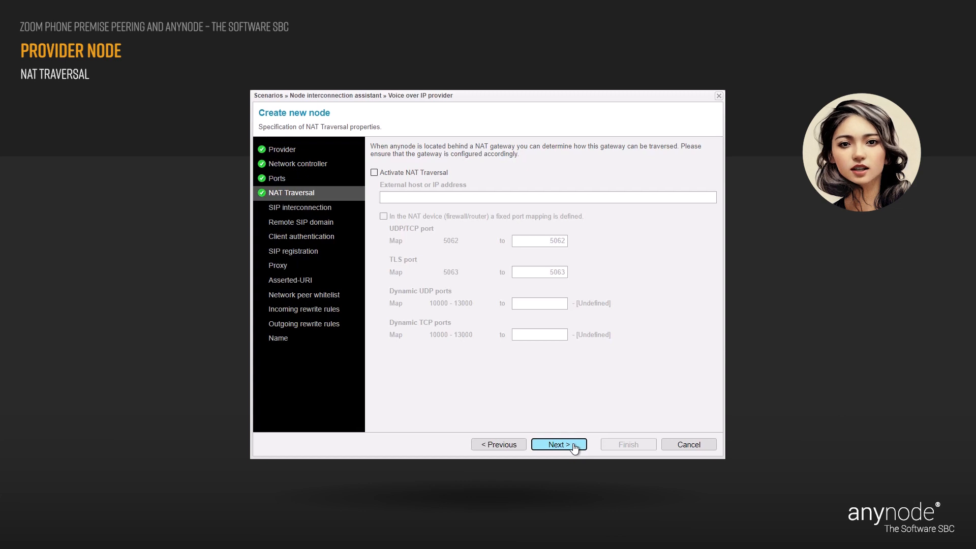
Pass NAT Traversal and keep 'Node as SIP registration client' as the interconnection mode.
{"action": "left_click", "coordinate": [574, 446]}
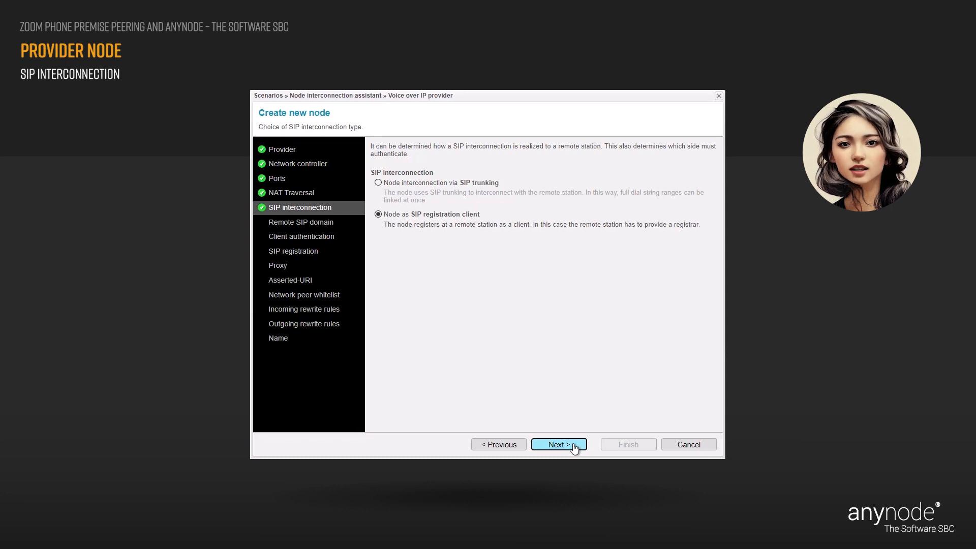
{"action": "left_click", "coordinate": [560, 445]}
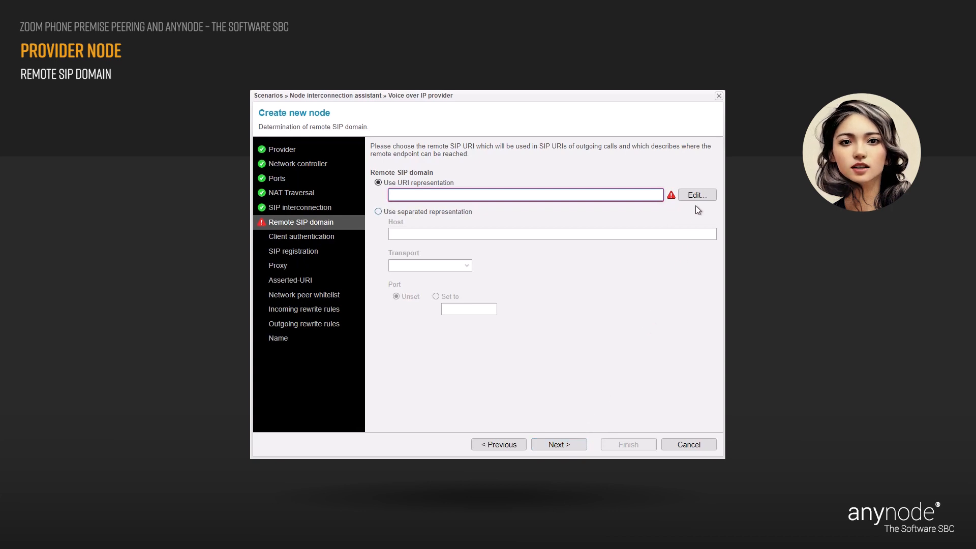
Set the remote SIP URI hostname to provider.anynodesbc.com.
{"action": "left_click", "coordinate": [705, 196]}
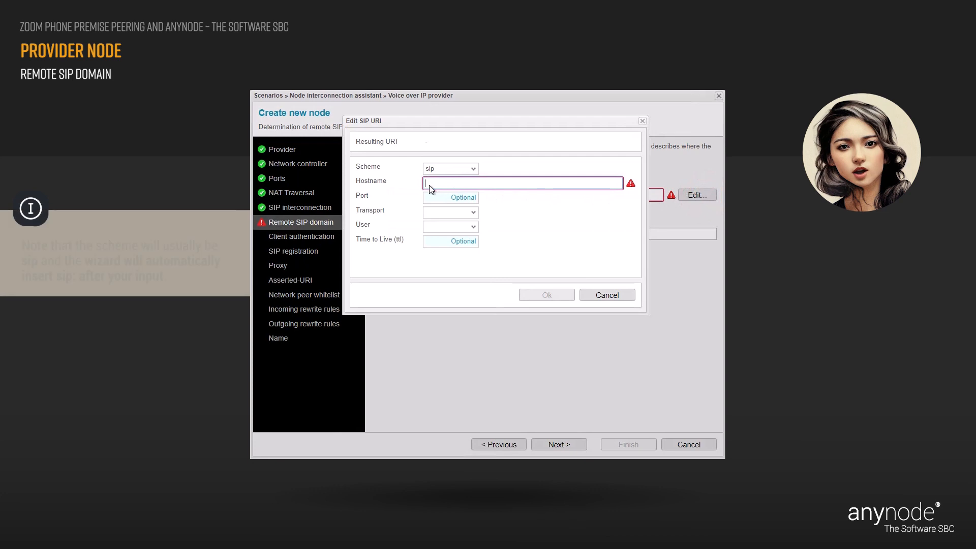
{"action": "left_click", "coordinate": [428, 185]}
{"action": "type", "text": "provider.anynodesbc.com"}
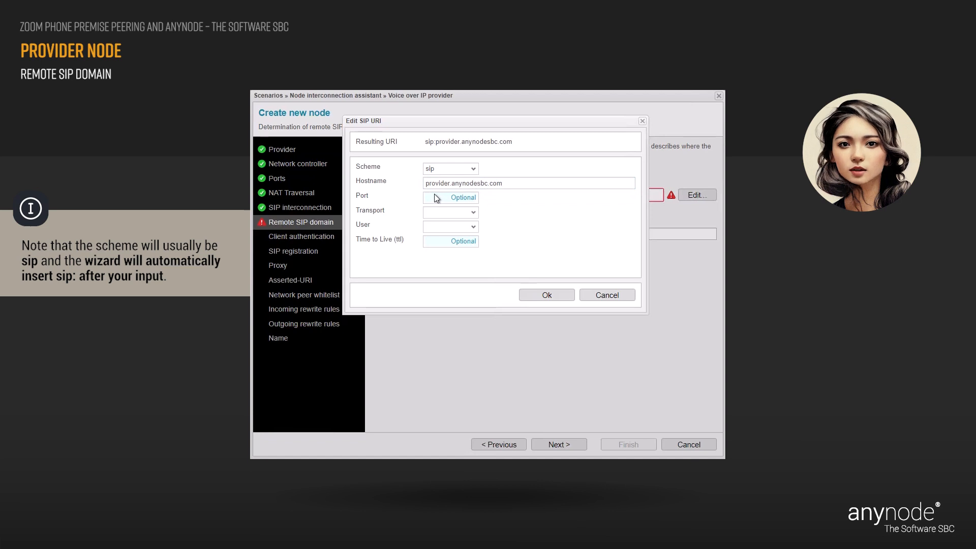
{"action": "left_click", "coordinate": [553, 295]}
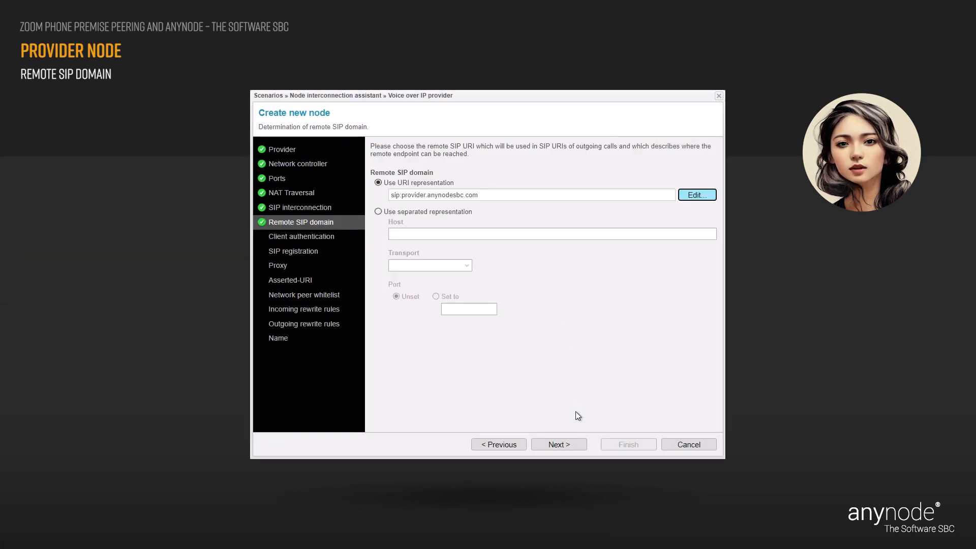
{"action": "left_click", "coordinate": [577, 446]}
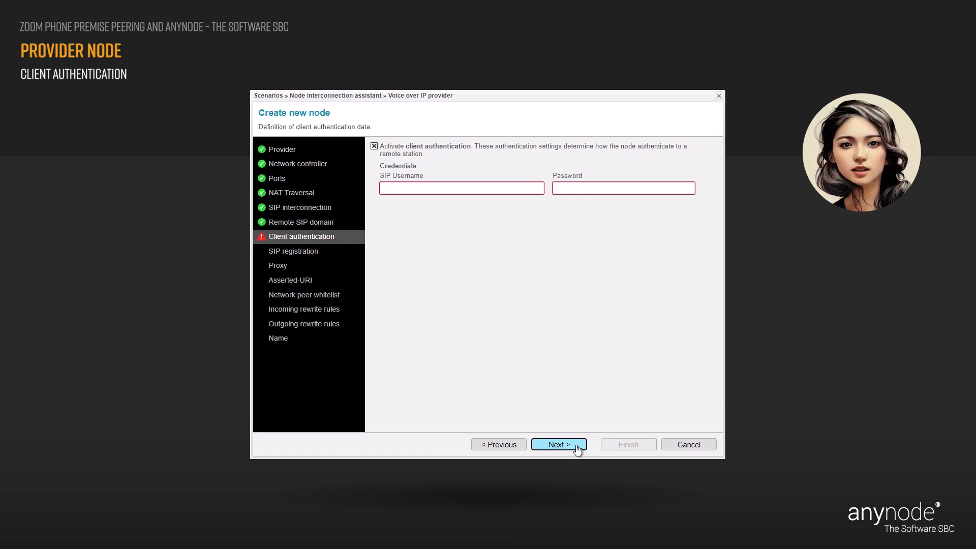
Enter the SIP username and the account password for client authentication.
{"action": "left_click", "coordinate": [389, 189]}
{"action": "type", "text": "username"}
{"action": "left_click", "coordinate": [397, 204]}
{"action": "left_click", "coordinate": [558, 189]}
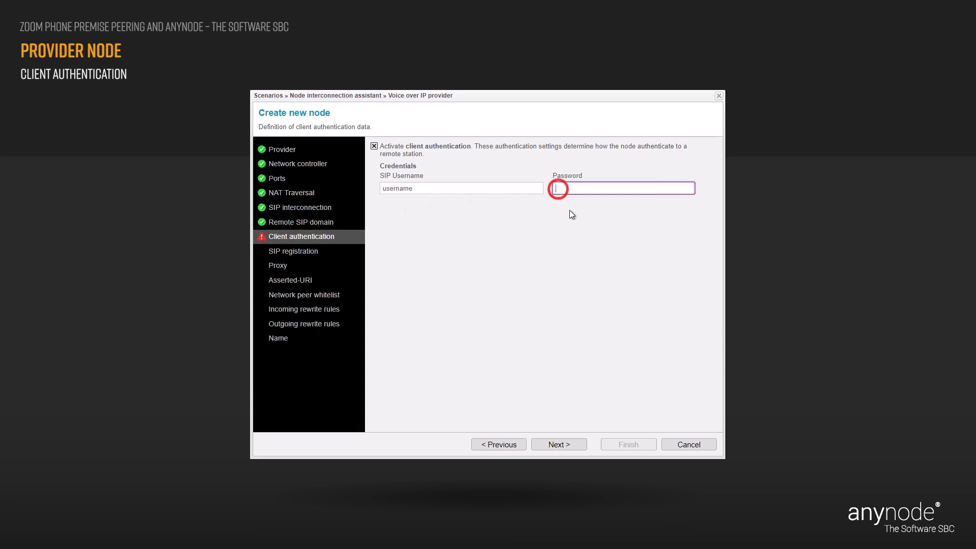
{"action": "type", "text": "pa"}
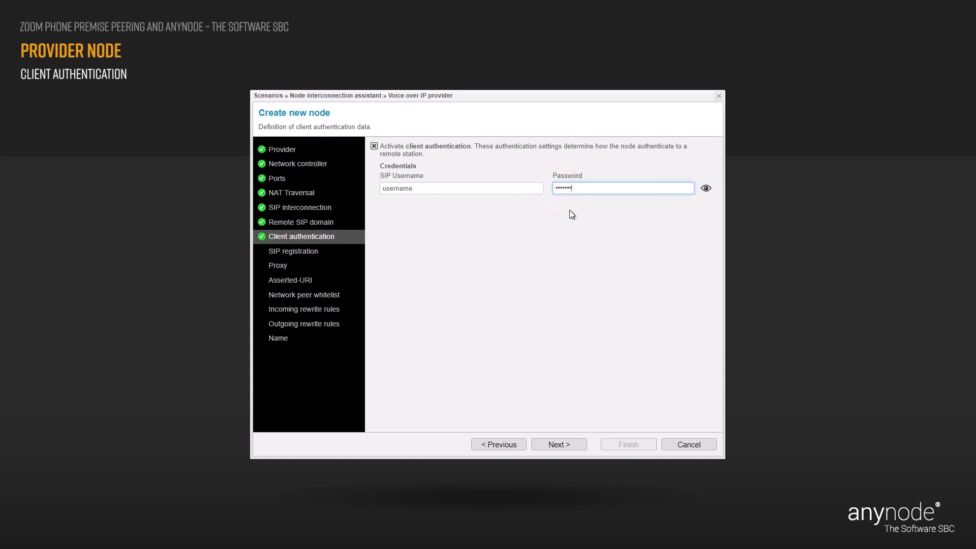
{"action": "left_click", "coordinate": [570, 210]}
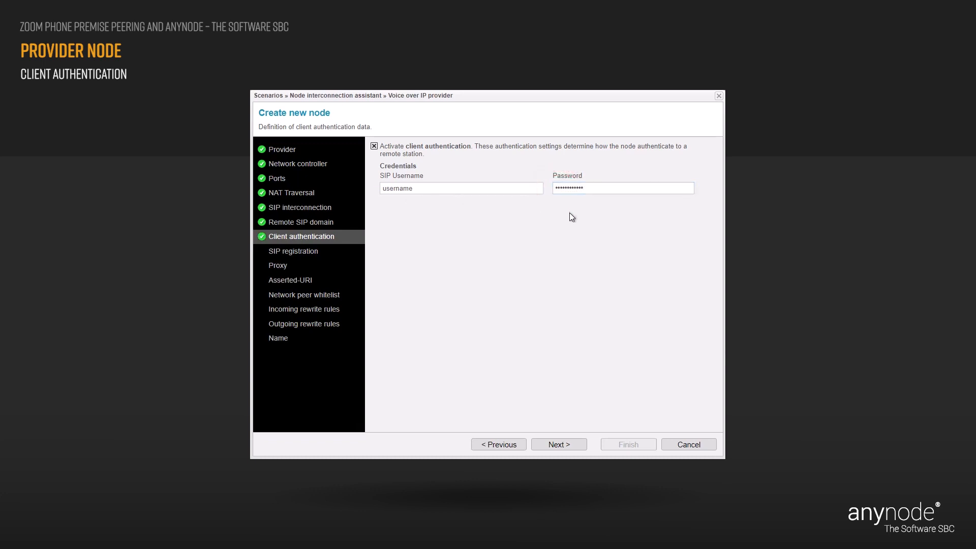
{"action": "left_click", "coordinate": [576, 448]}
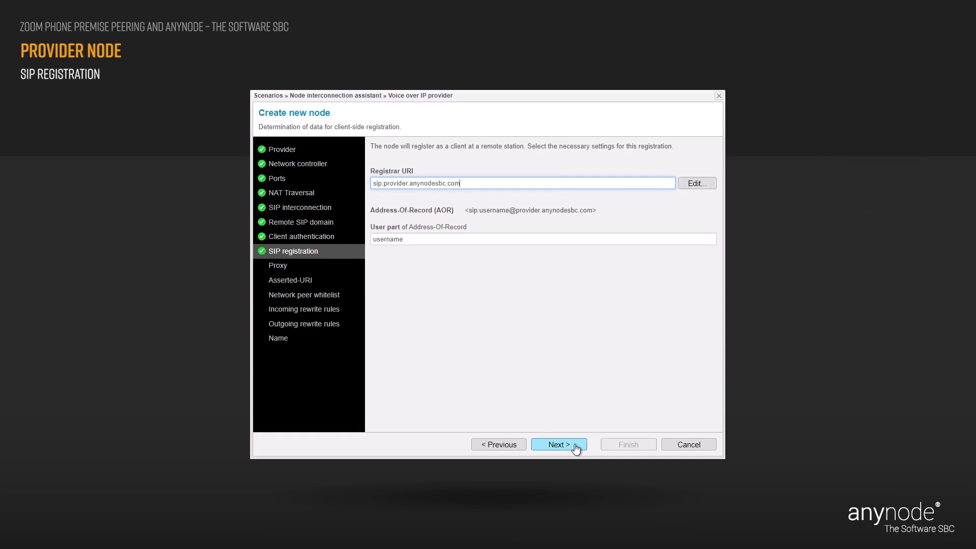
Keep Registrar URI sip:provider.anynodesbc.com and the default user part, reaching the Proxy step.
{"action": "left_click", "coordinate": [575, 447]}
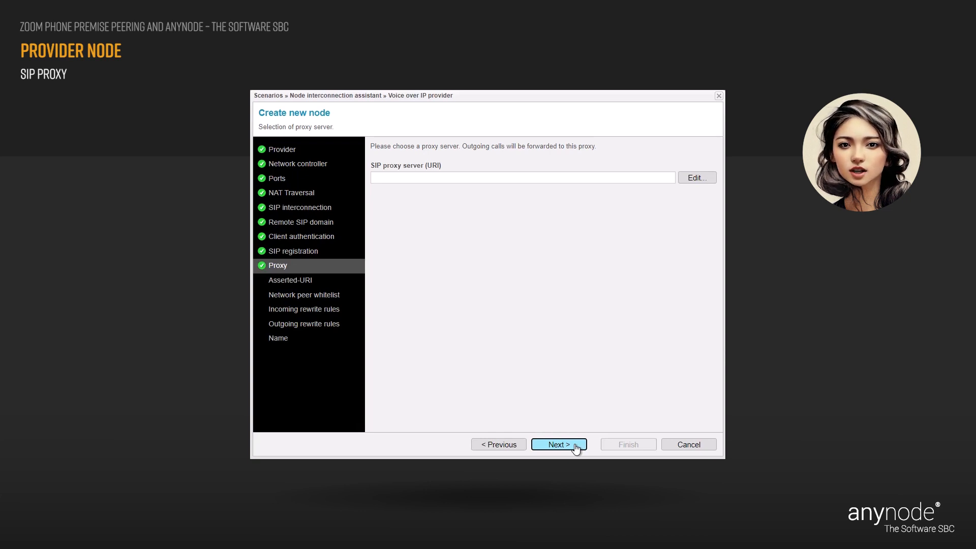
Skip the proxy server and set the Asserted-URI user part to the trunk's phone number.
{"action": "left_click", "coordinate": [576, 446]}
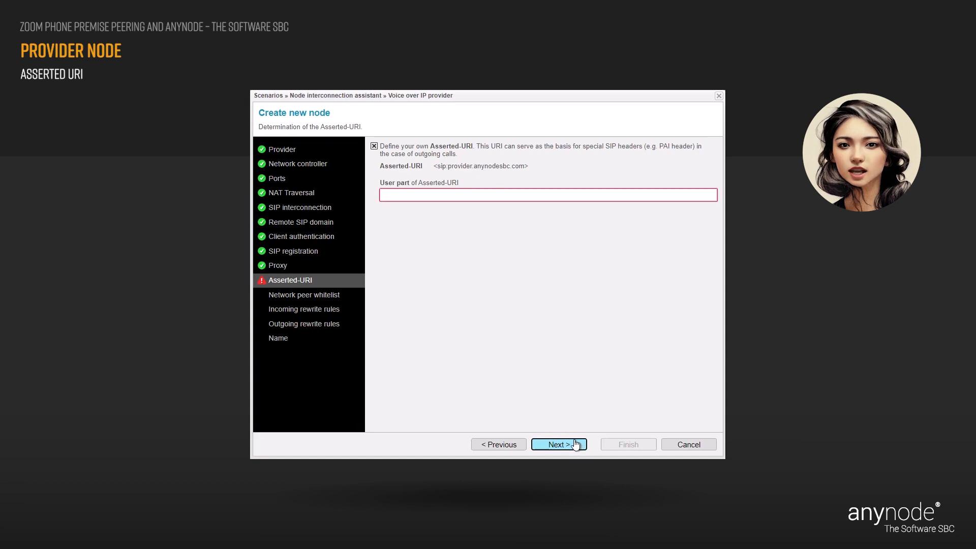
{"action": "left_click", "coordinate": [397, 195]}
{"action": "key", "text": "Tab"}
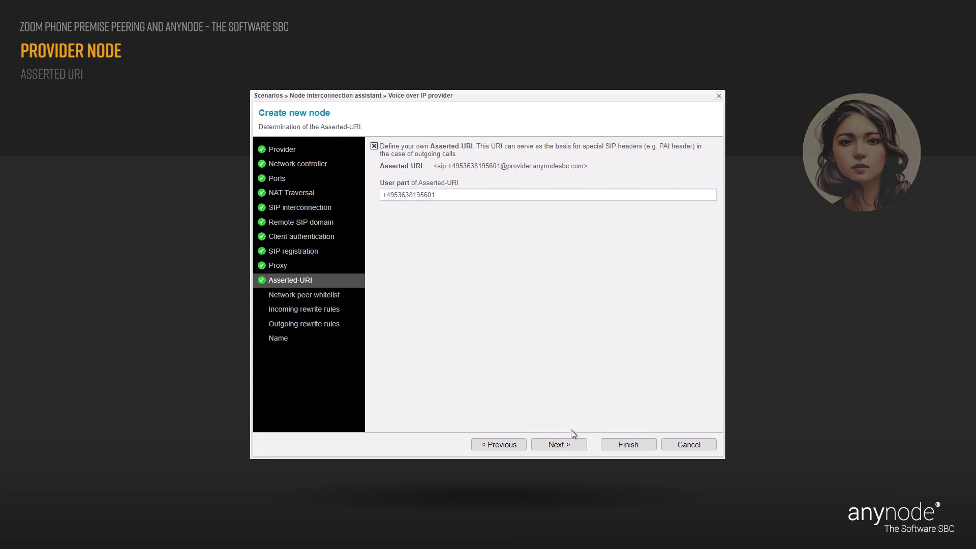
{"action": "left_click", "coordinate": [578, 446]}
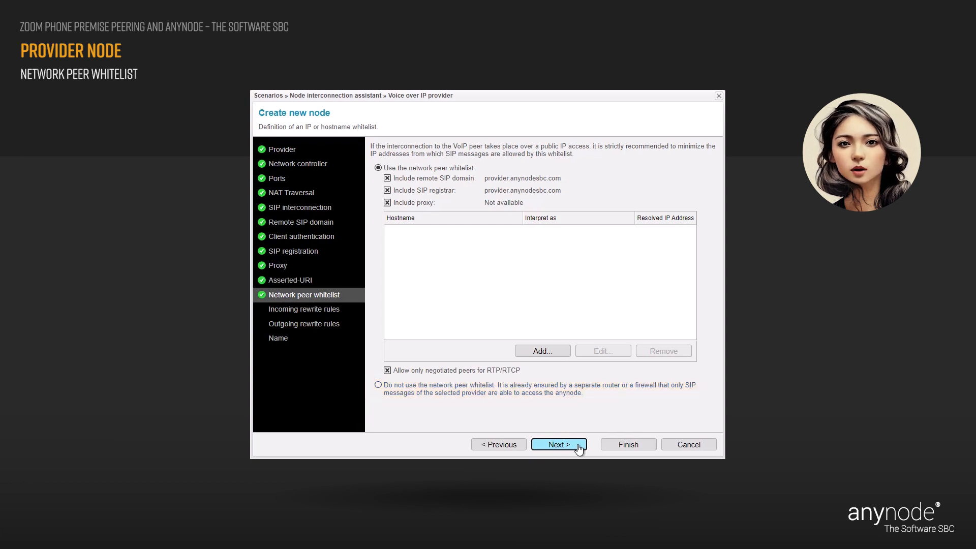
Accept the default whitelist covering the remote SIP domain and registrar provider.anynodesbc.com.
{"action": "left_click", "coordinate": [579, 447]}
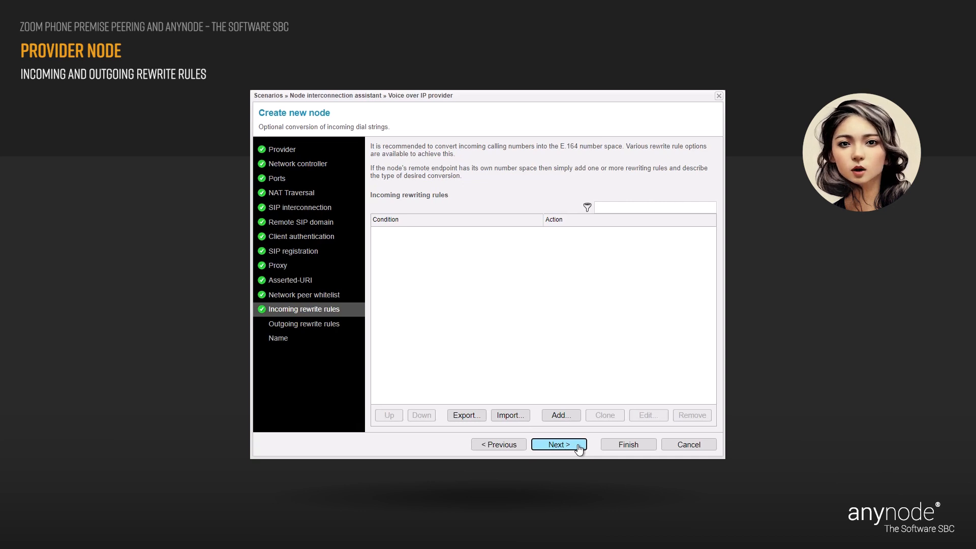
Continue past Incoming rewrite rules without adding any rules.
{"action": "left_click", "coordinate": [580, 446]}
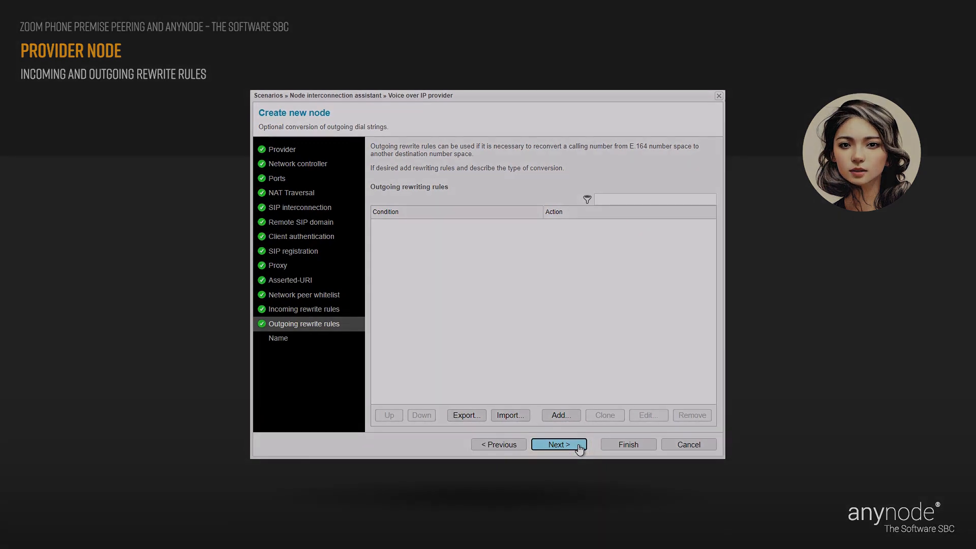
Skip outgoing rewrite rules, rename the node from '[Other VoIP Provider]' to 'VoIP Provider', and finish.
{"action": "left_click", "coordinate": [579, 447]}
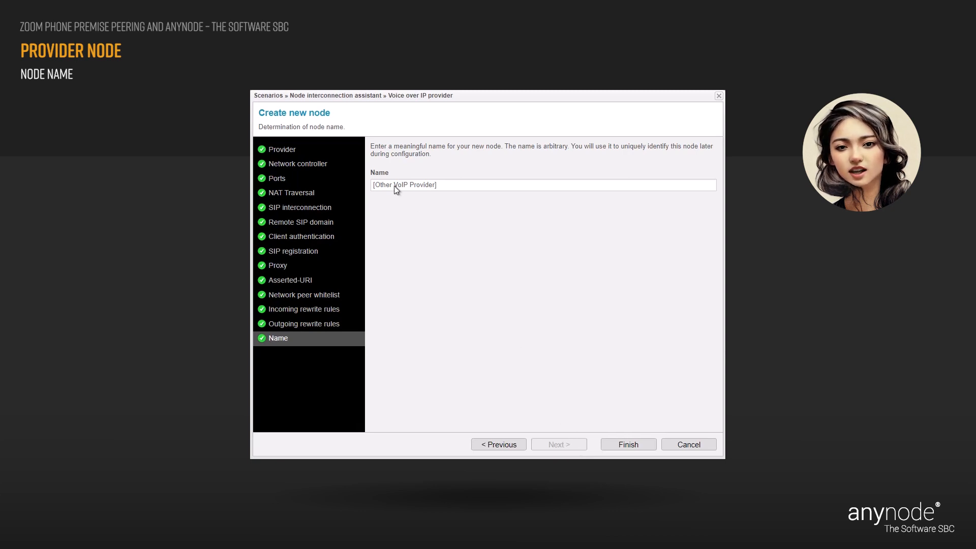
{"action": "left_click_drag", "start_coordinate": [394, 185], "coordinate": [367, 187]}
{"action": "key", "text": "BackSpace"}
{"action": "left_click", "coordinate": [420, 186]}
{"action": "left_click", "coordinate": [423, 199]}
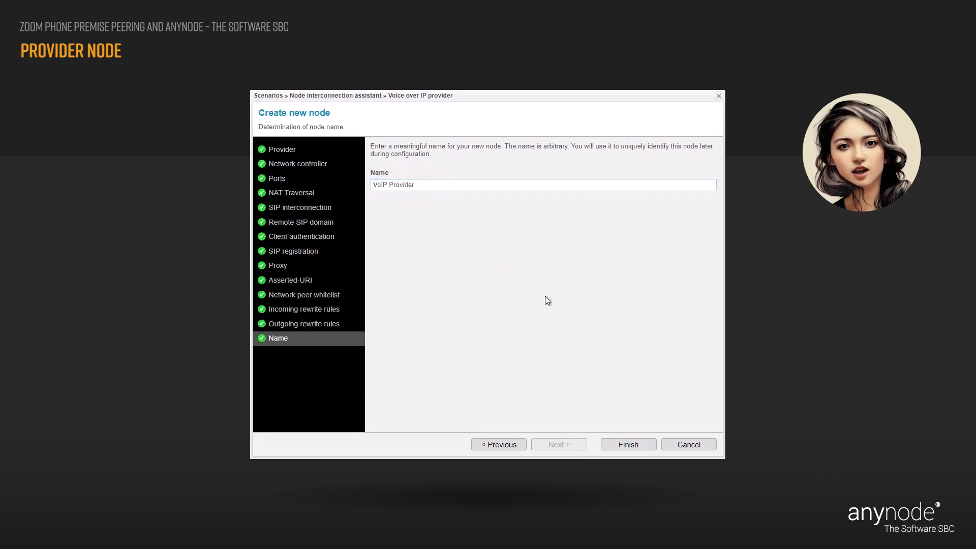
{"action": "left_click", "coordinate": [645, 450]}
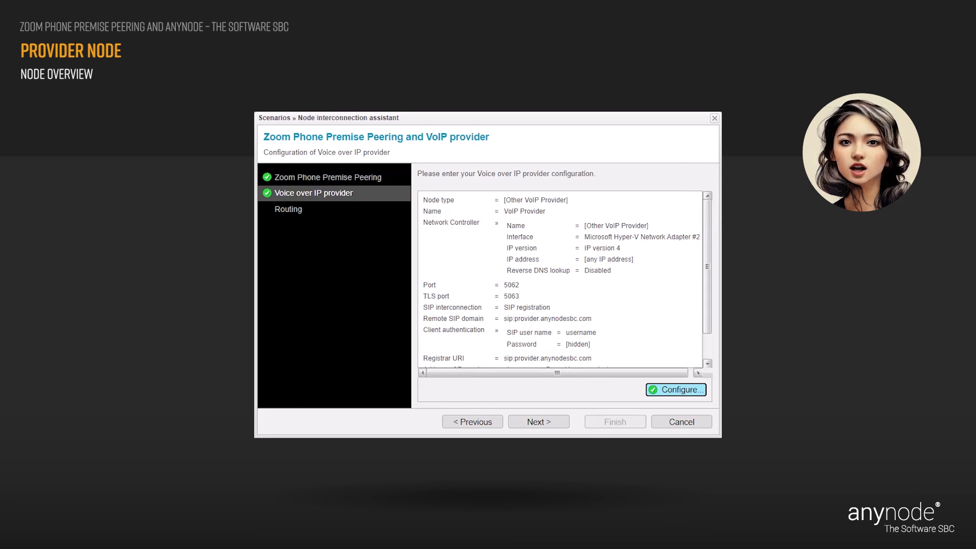
Accept the VoIP Provider summary and advance to the Routing page, which defaults to direct routing.
{"action": "left_click", "coordinate": [554, 423]}
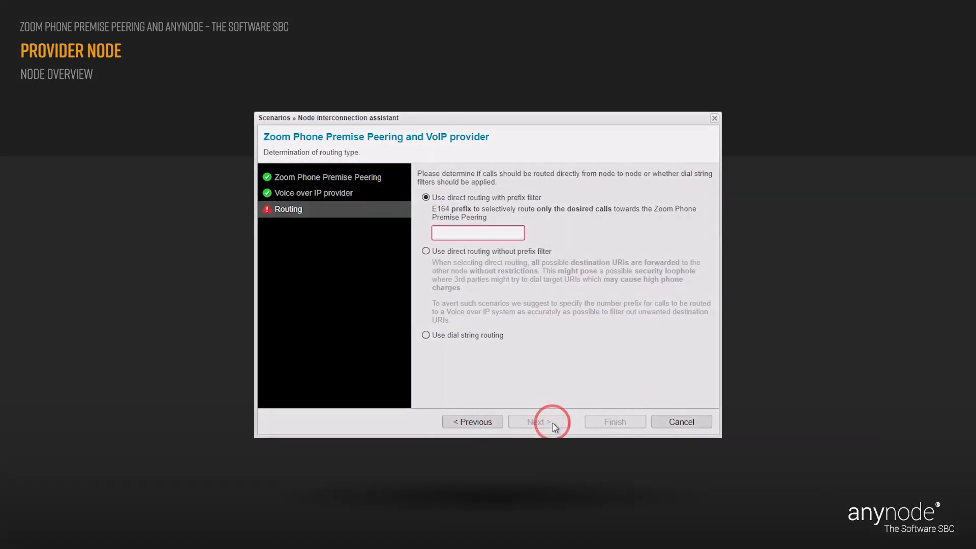